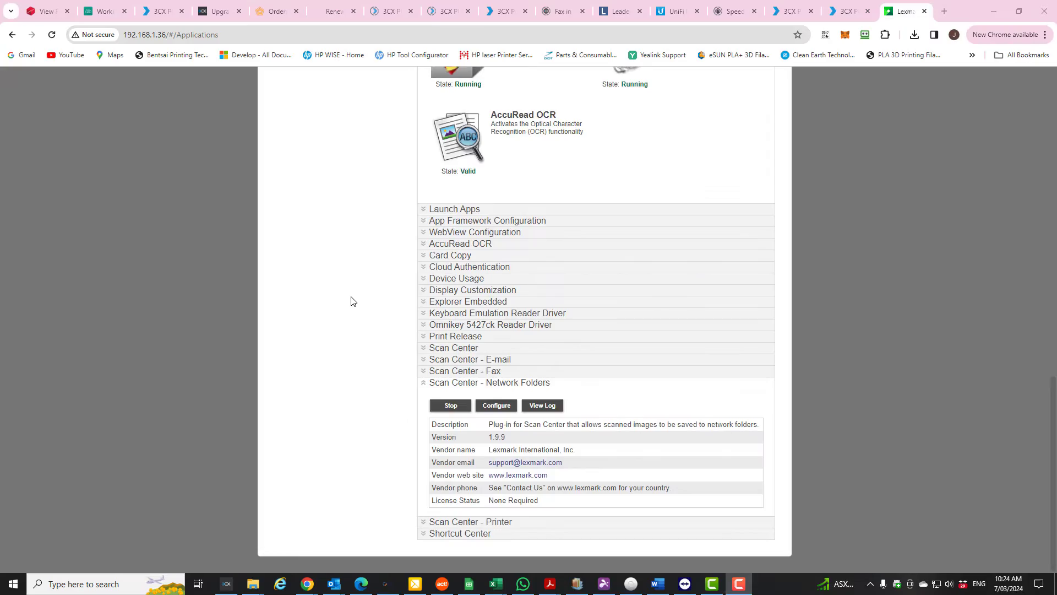
pyautogui.scroll(4, 351, 301)
pyautogui.scroll(5, 351, 301)
pyautogui.scroll(1, 351, 301)
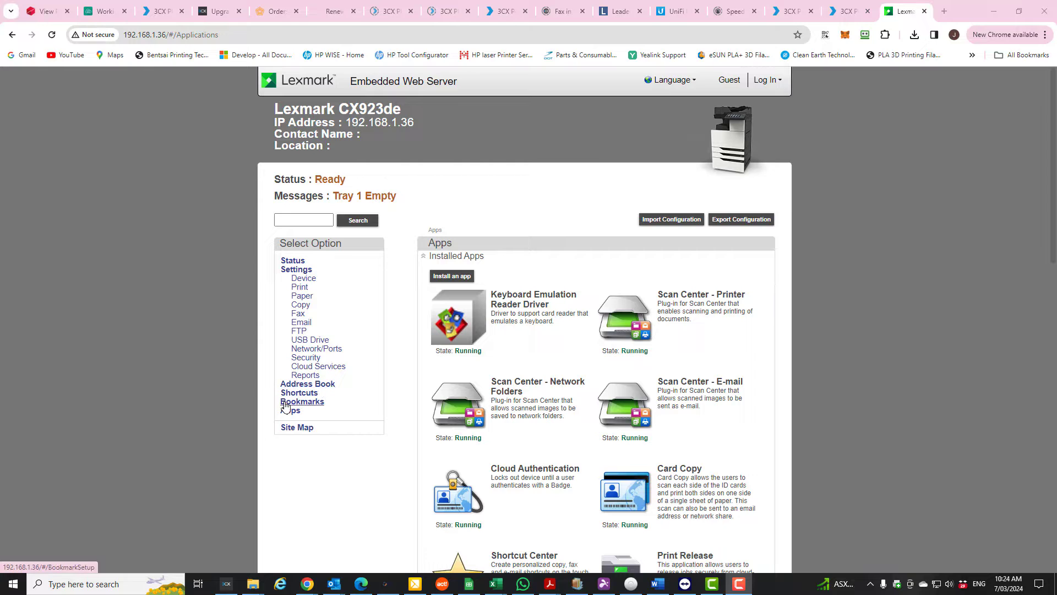
# Open Device settings and expand Home Screen Customization to show the Page 1 and Other Pages lists.
pyautogui.click(307, 280)
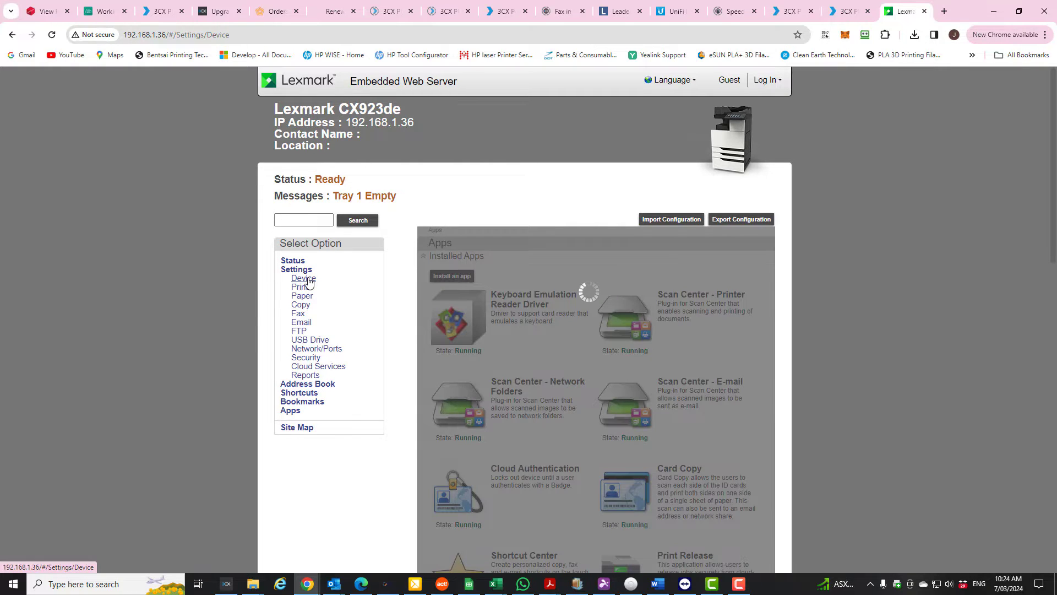
pyautogui.scroll(-3, 482, 369)
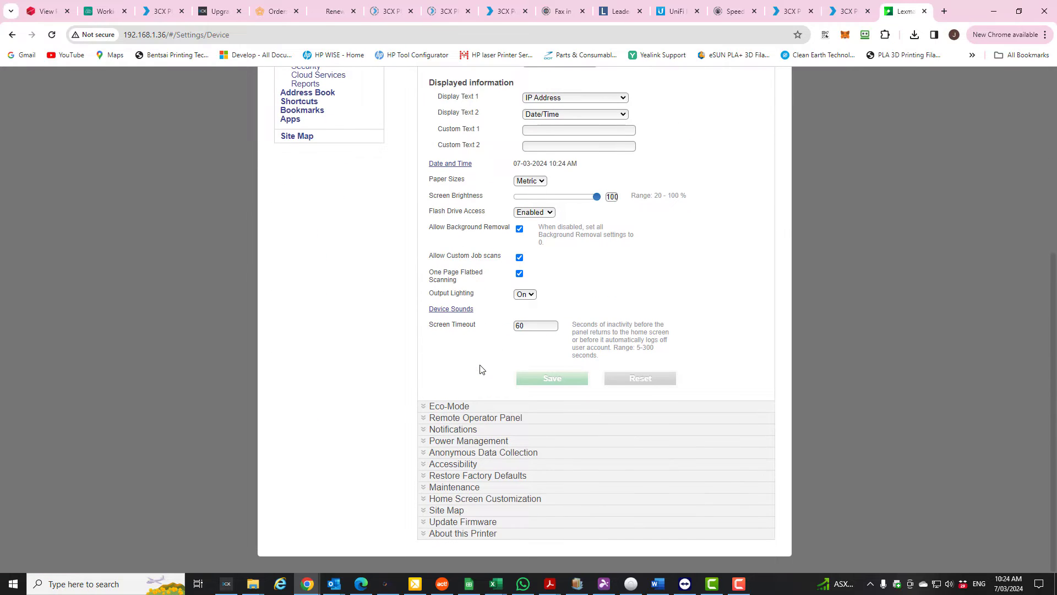
pyautogui.click(473, 500)
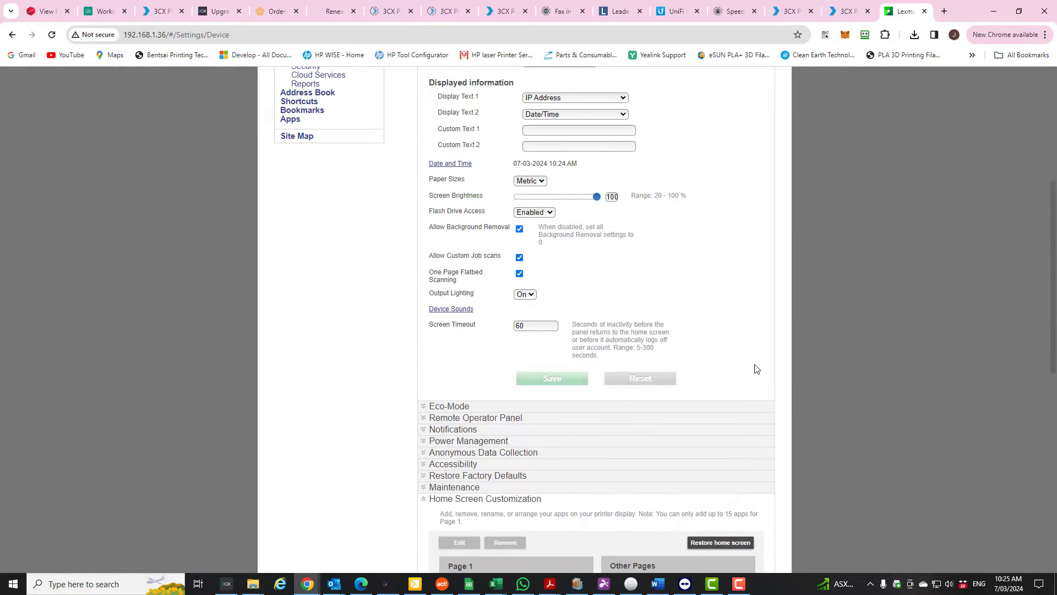
pyautogui.scroll(-5, 787, 344)
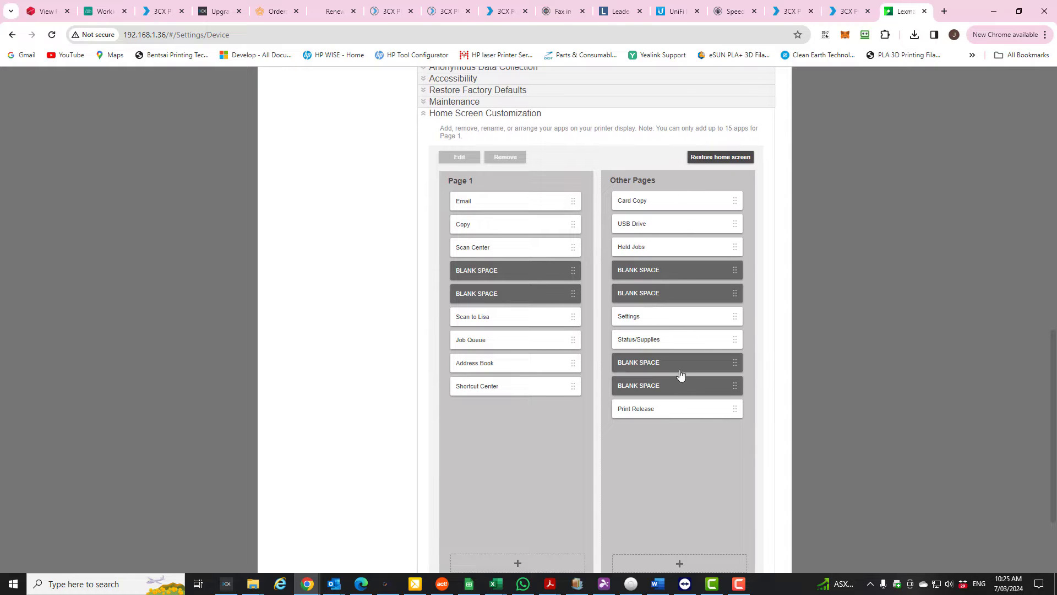
pyautogui.moveTo(674, 413); pyautogui.dragTo(518, 411)
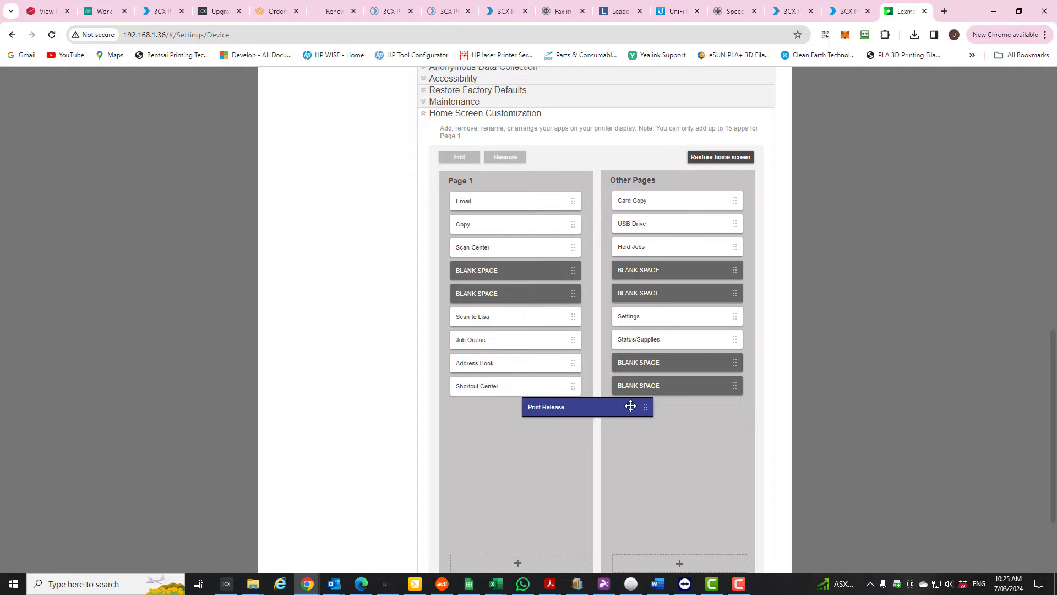
pyautogui.moveTo(519, 411); pyautogui.dragTo(672, 407)
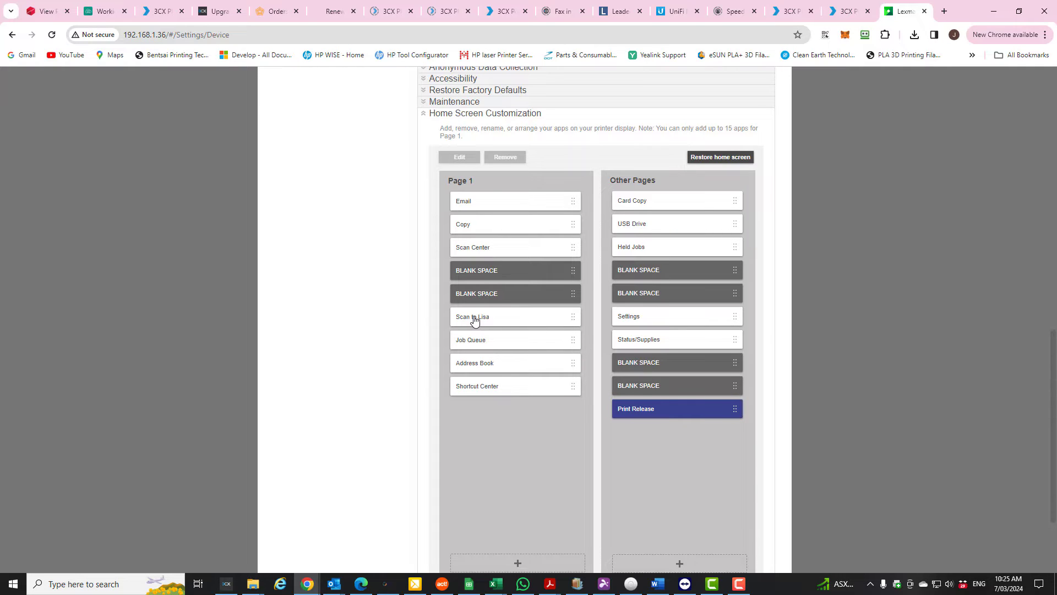
pyautogui.moveTo(476, 316)
pyautogui.mouseDown()
pyautogui.moveTo(636, 316)
pyautogui.moveTo(472, 316)
pyautogui.mouseUp()
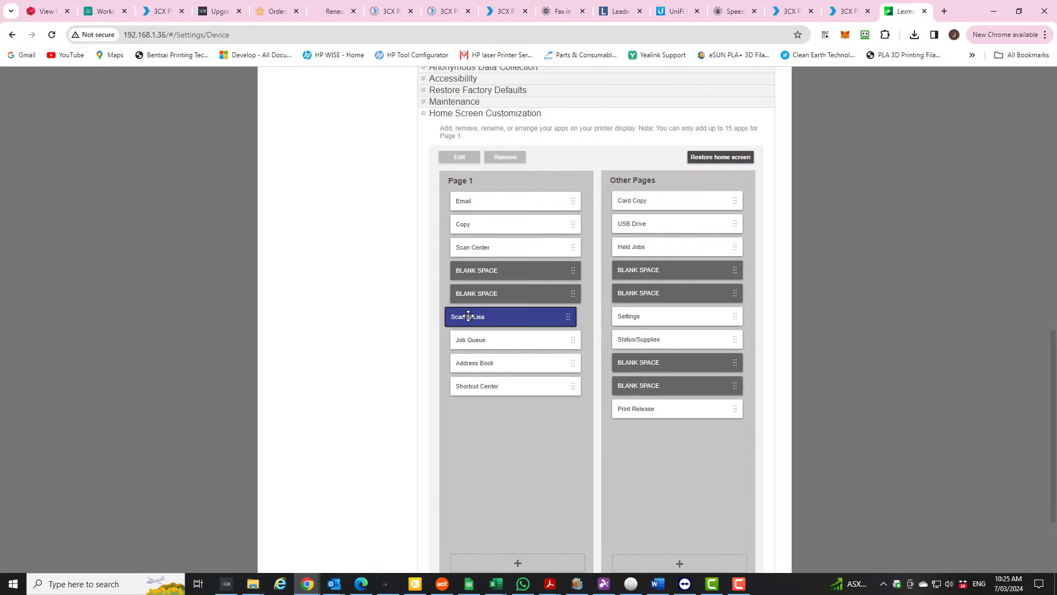
pyautogui.scroll(-2, 646, 452)
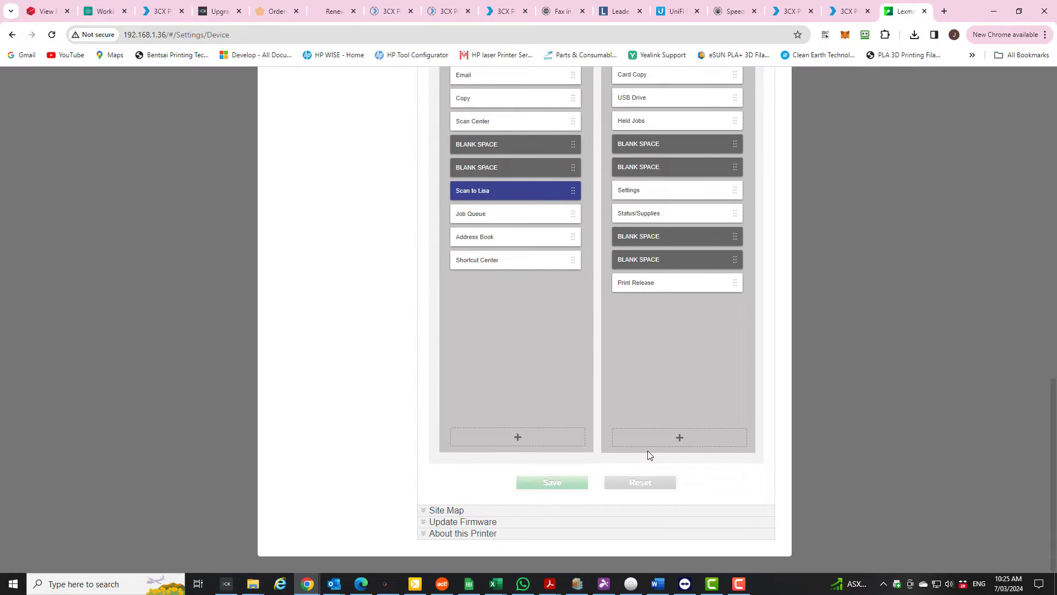
pyautogui.scroll(1, 674, 420)
pyautogui.scroll(1, 680, 417)
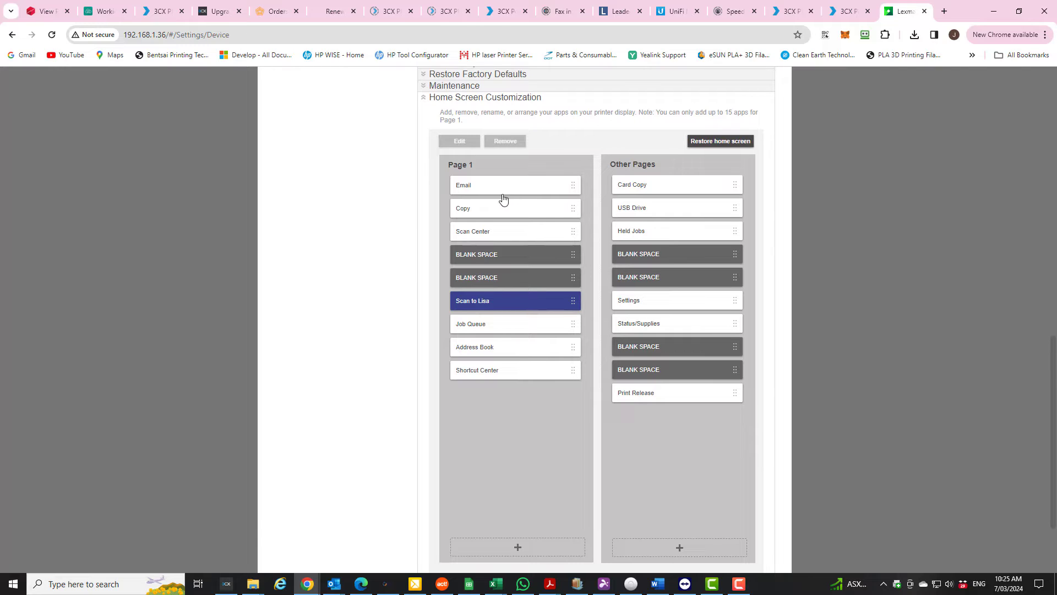
pyautogui.click(519, 283)
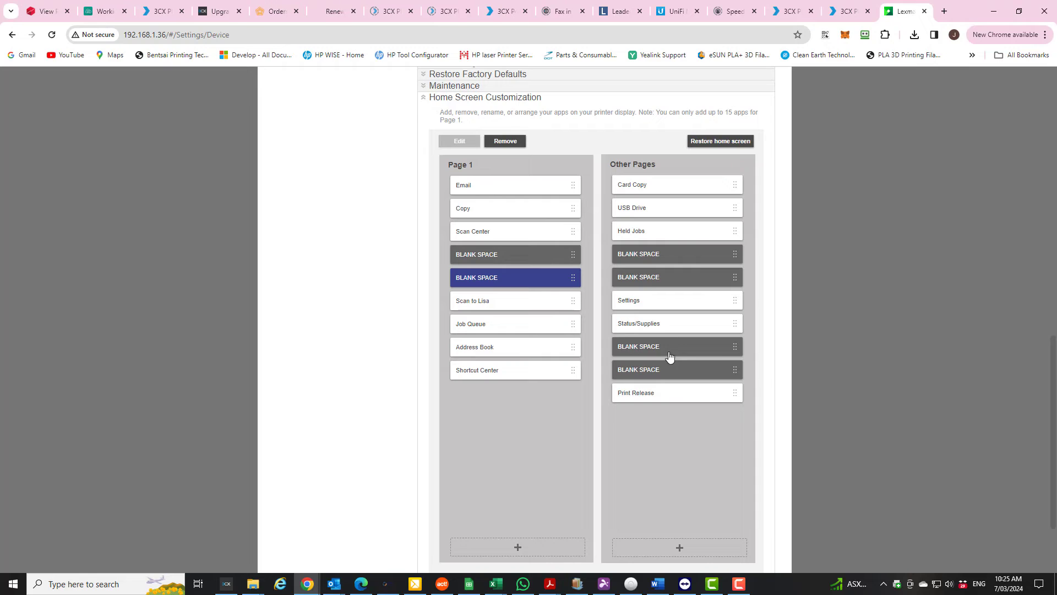
pyautogui.click(520, 548)
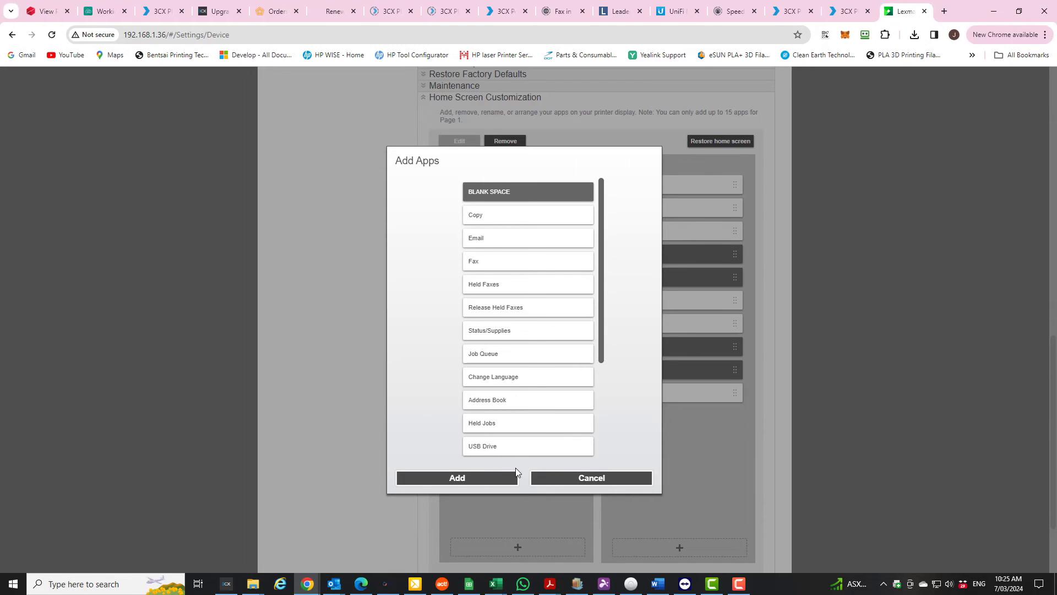
pyautogui.scroll(-3, 500, 239)
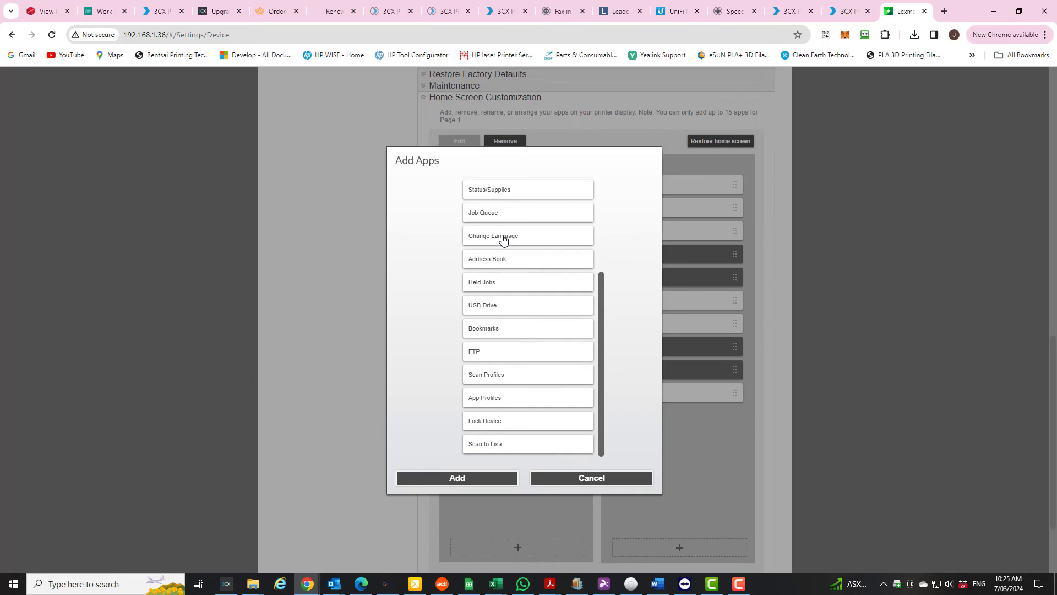
pyautogui.scroll(3, 500, 262)
pyautogui.click(598, 484)
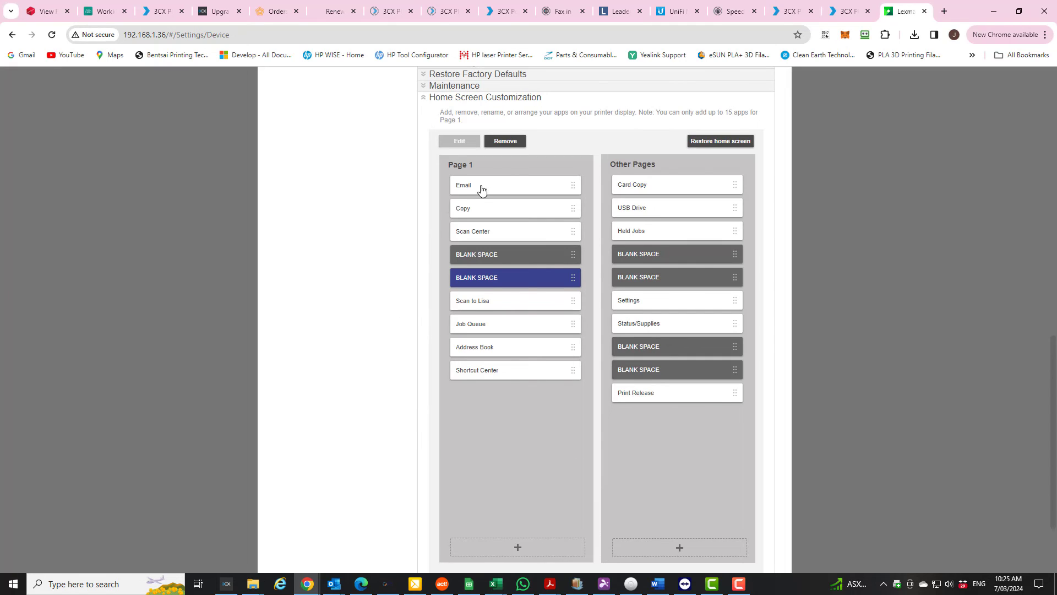
pyautogui.scroll(1, 484, 405)
pyautogui.scroll(4, 485, 405)
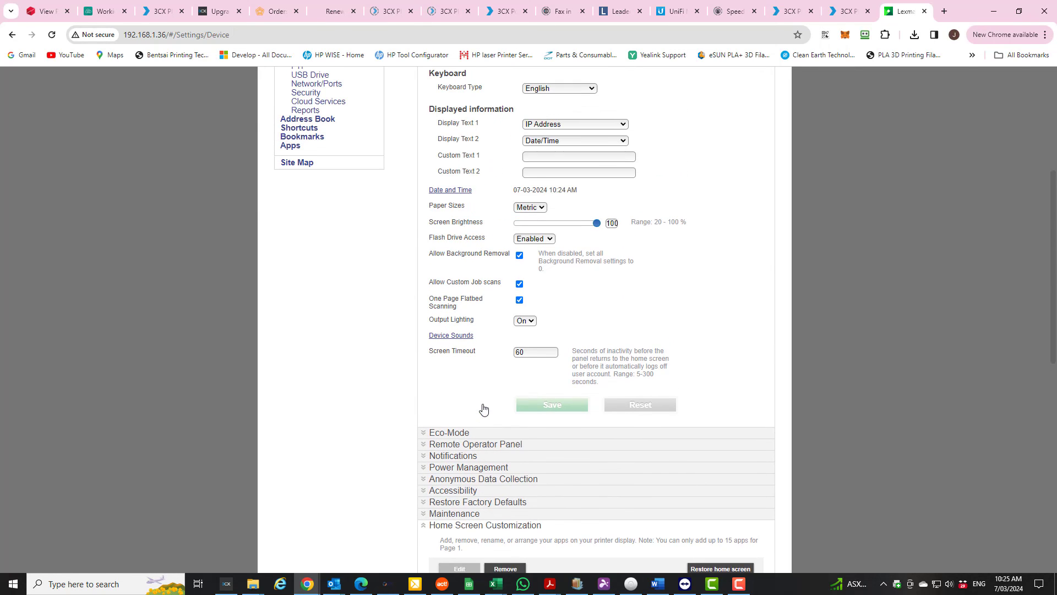
pyautogui.scroll(1, 484, 406)
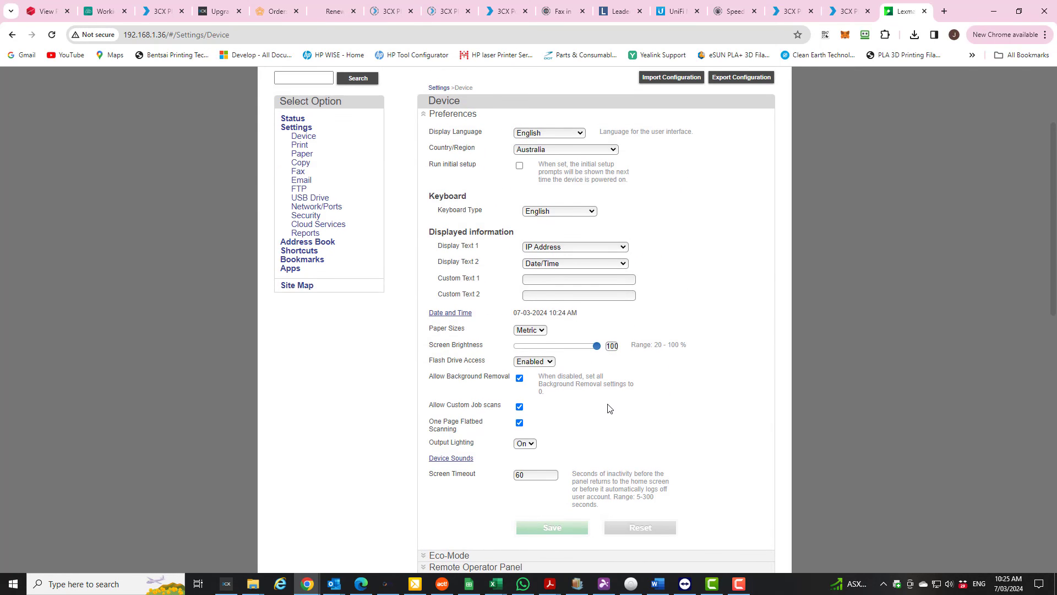